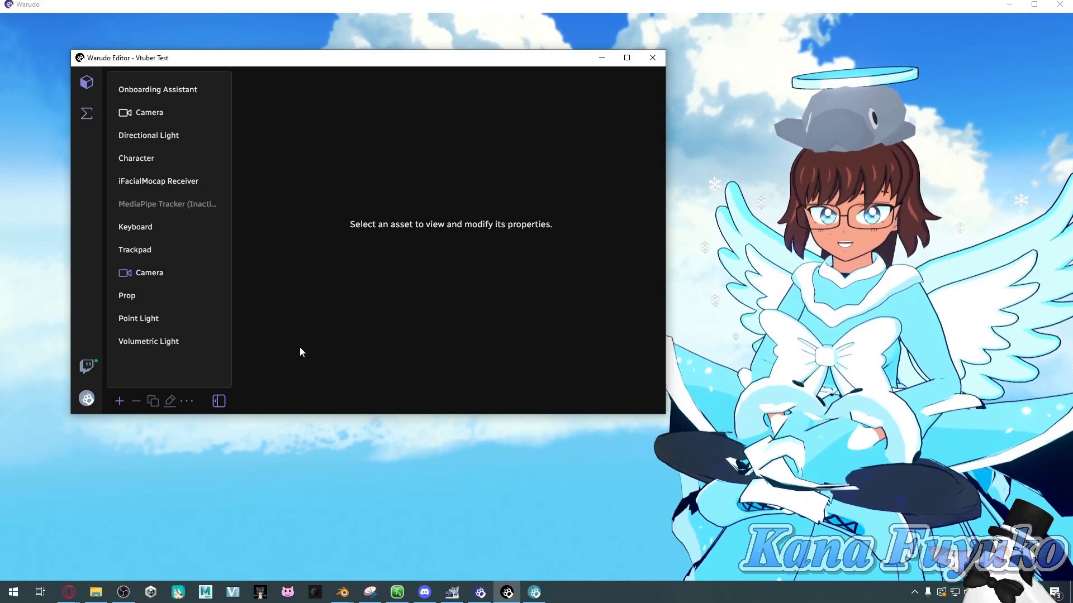
- Add a Screen asset to the scene
left_click(120, 404)
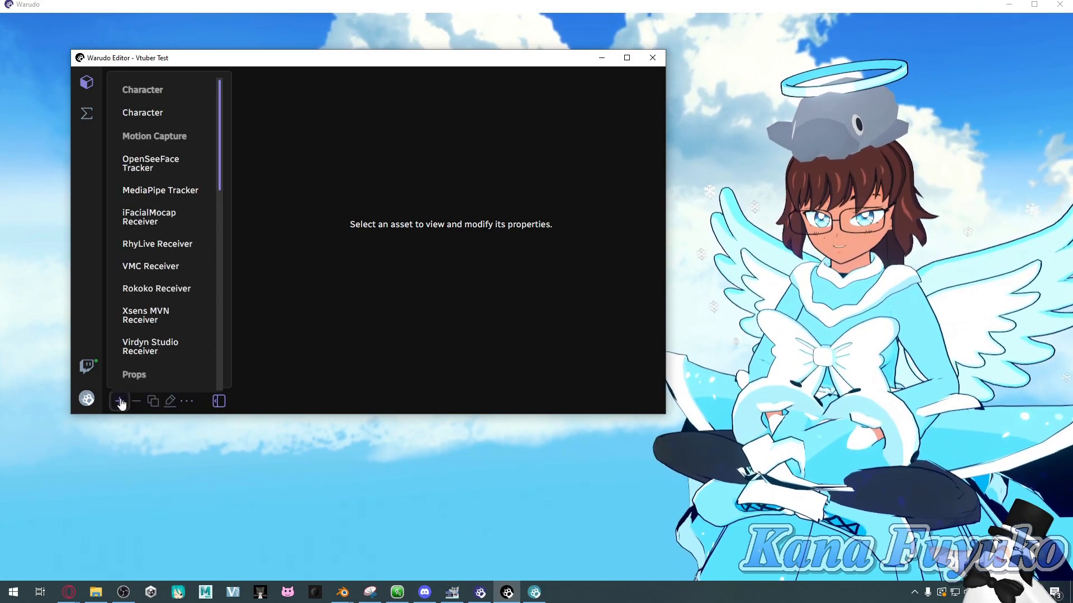
scroll(151, 220, "down", 5)
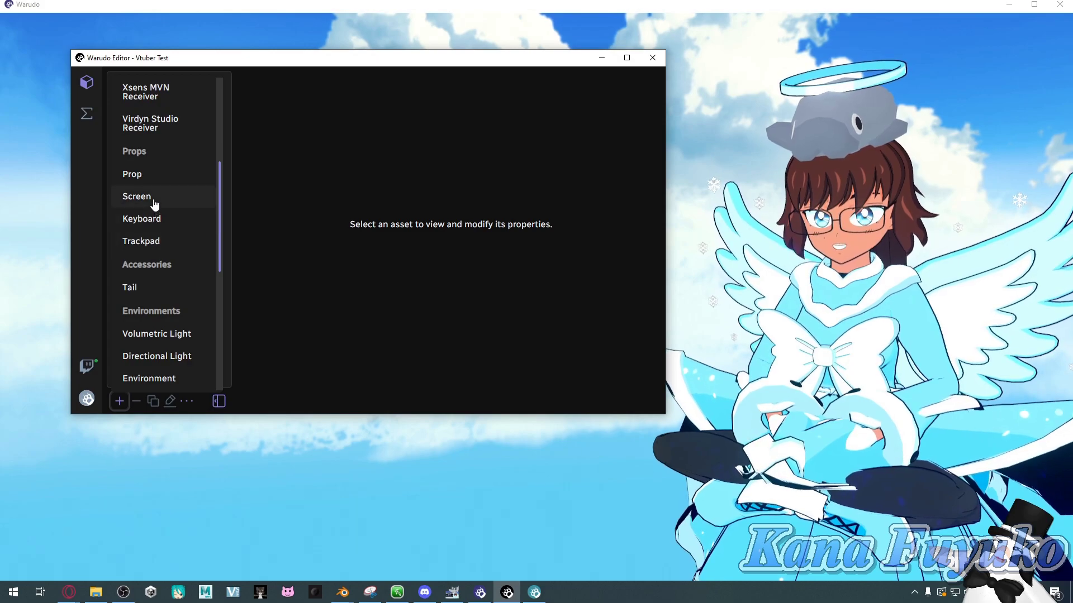
left_click(137, 199)
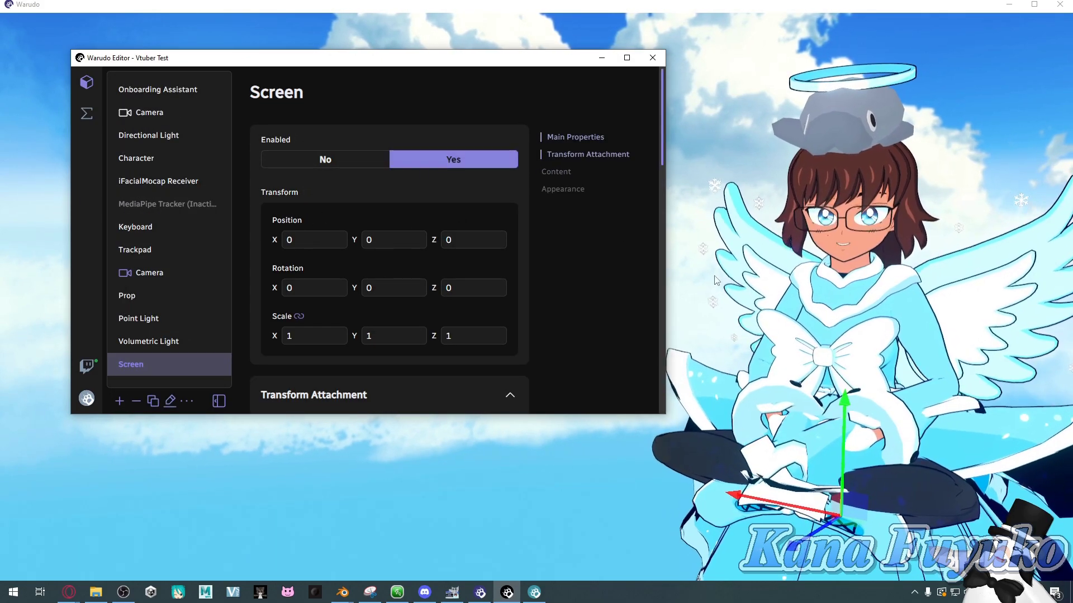
- Move the screen beside and above its origin in the scene, to about X 1.12 and Y 0.83
left_click_drag(687, 240, 715, 263)
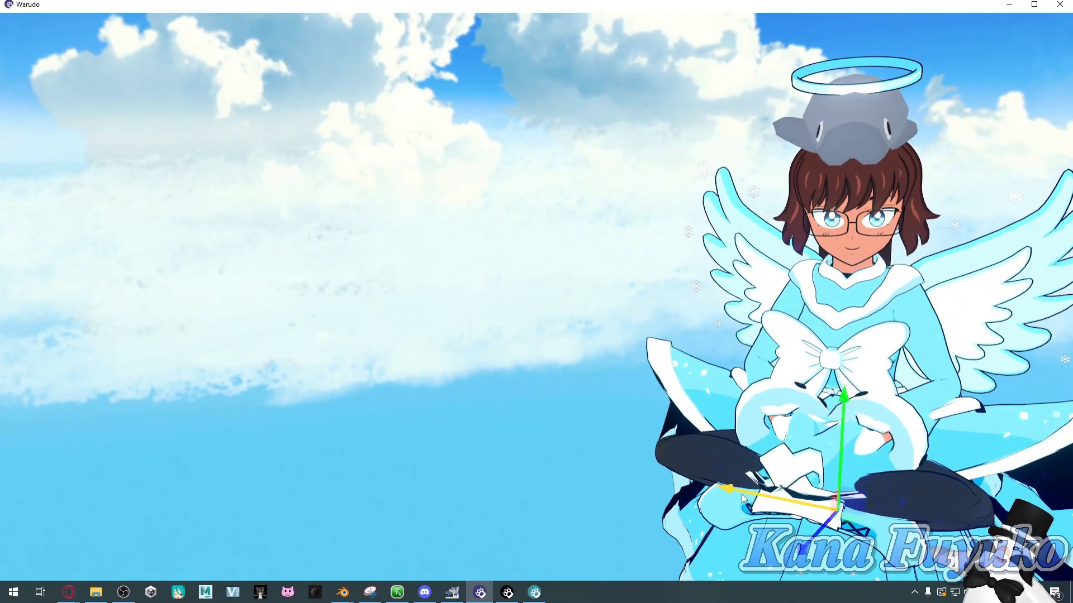
left_click_drag(723, 471, 352, 412)
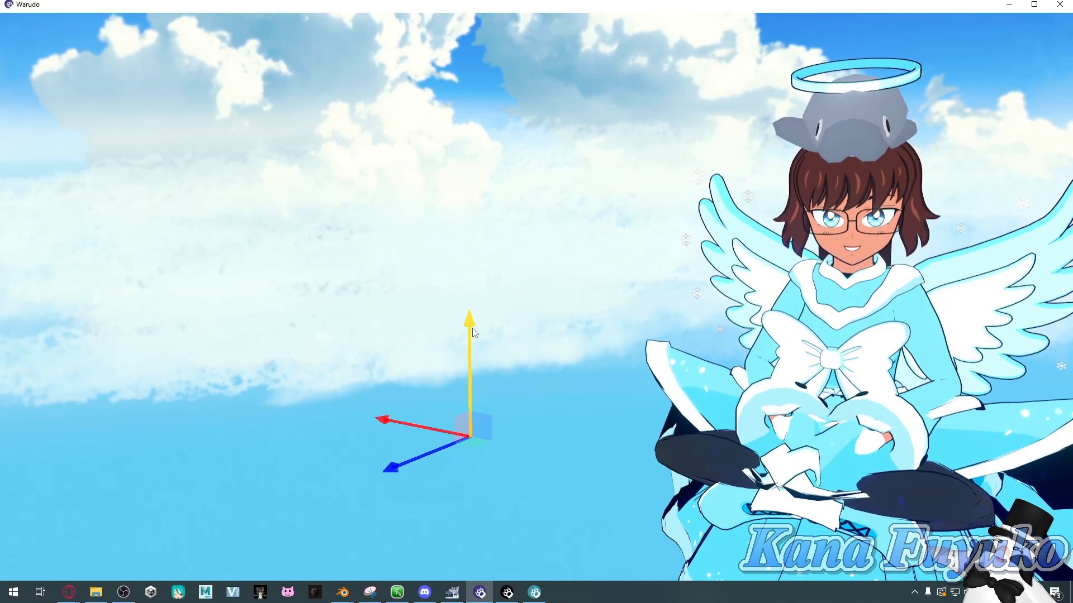
left_click_drag(467, 336, 515, 82)
left_click_drag(496, 331, 489, 333)
left_click(507, 591)
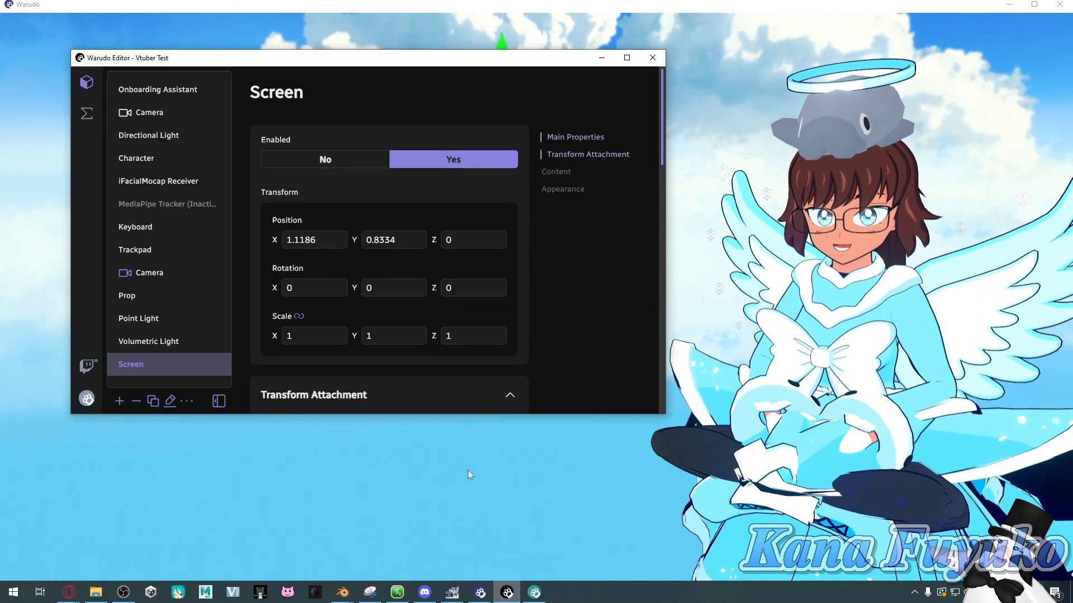
scroll(333, 296, "down", 4)
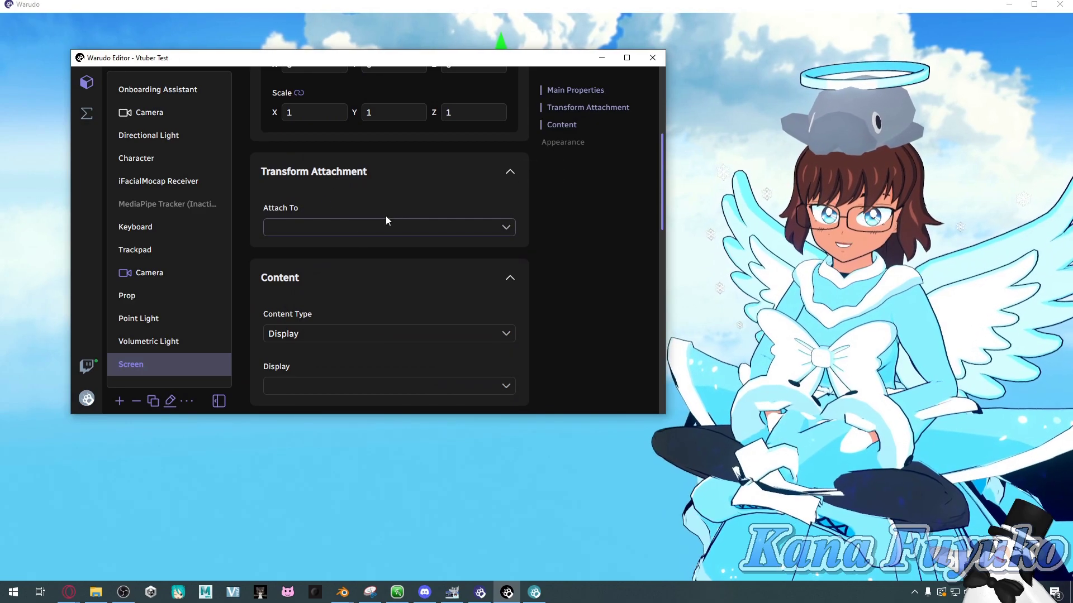
left_click(344, 229)
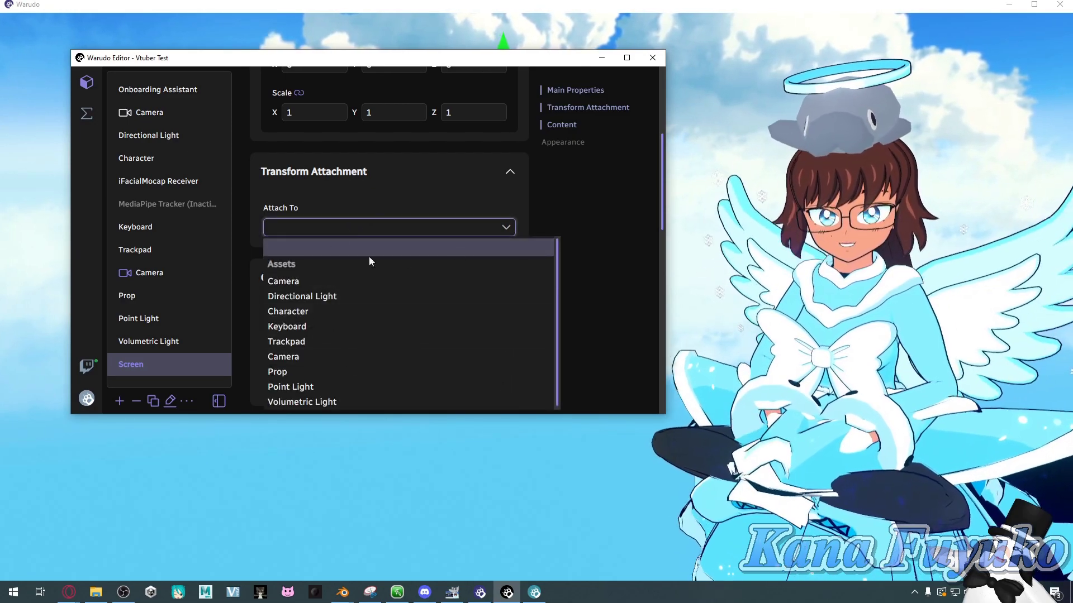
left_click(573, 183)
scroll(402, 260, "up", 1)
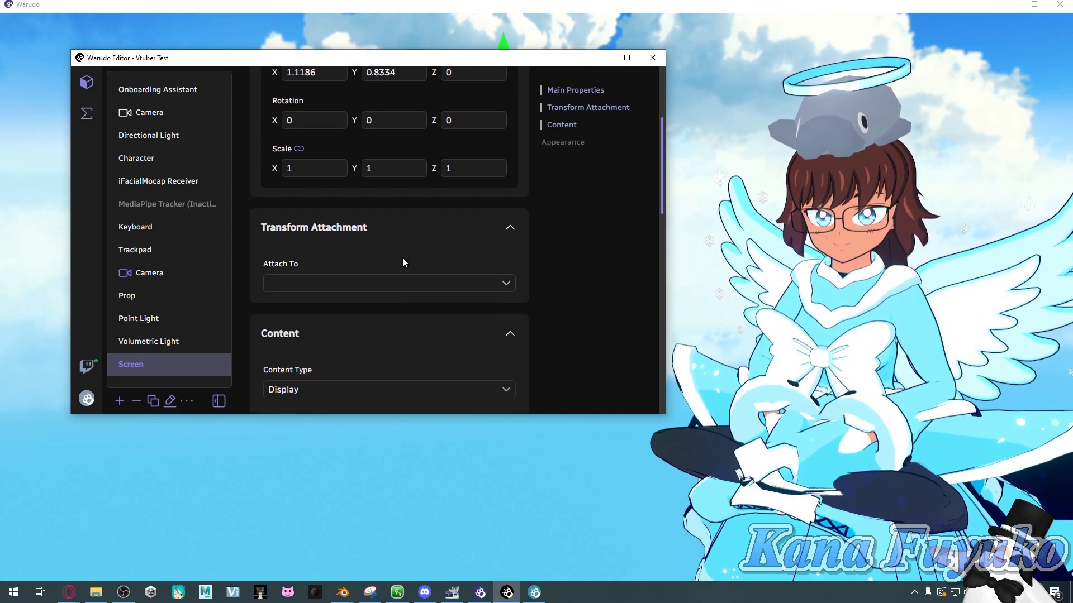
- Set the screen's content type to Window and its source to "How to Cook Eggs: 10 Ways! – A Couple Cooks - Opera"
scroll(402, 262, "down", 2)
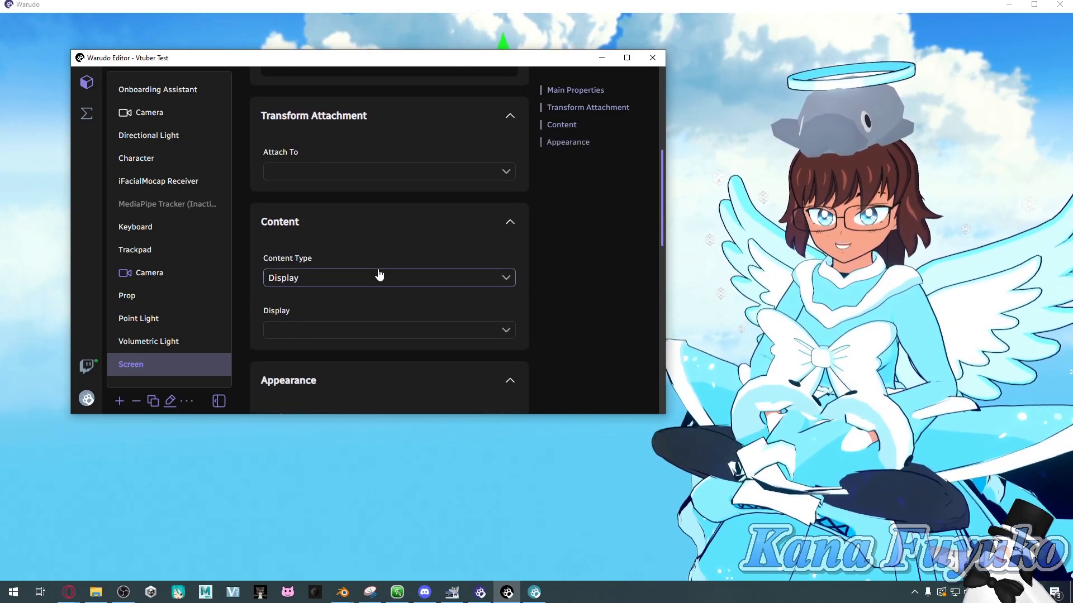
left_click(327, 279)
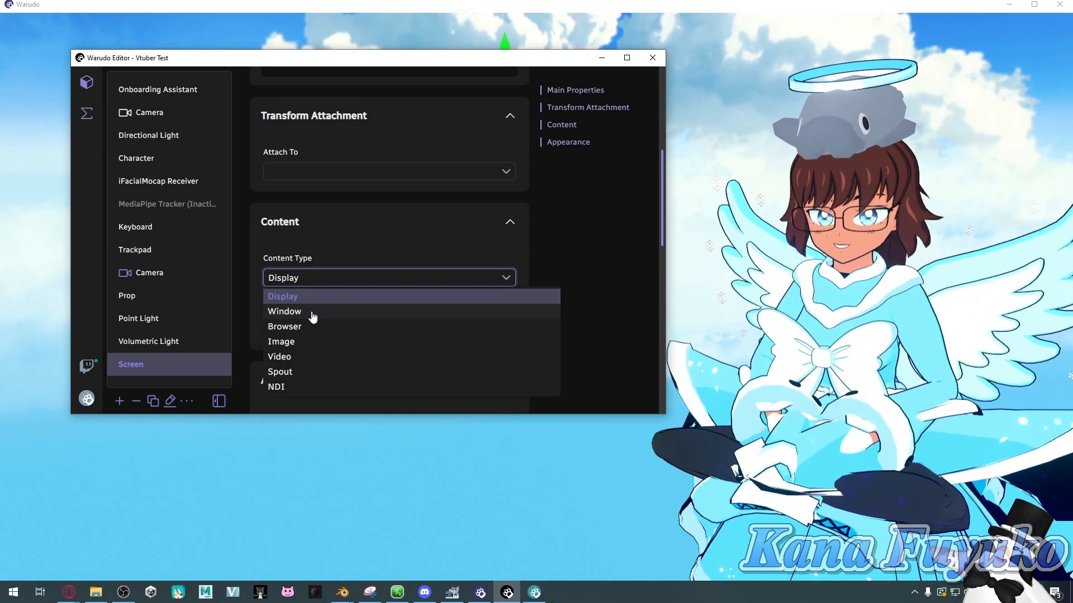
left_click(311, 314)
left_click(313, 334)
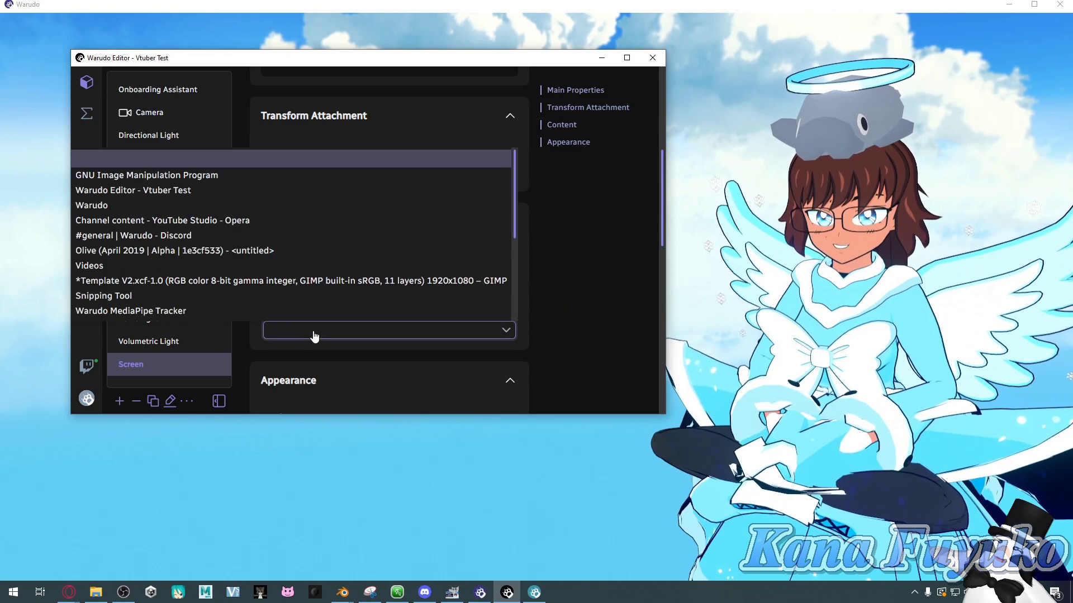
scroll(235, 190, "down", 4)
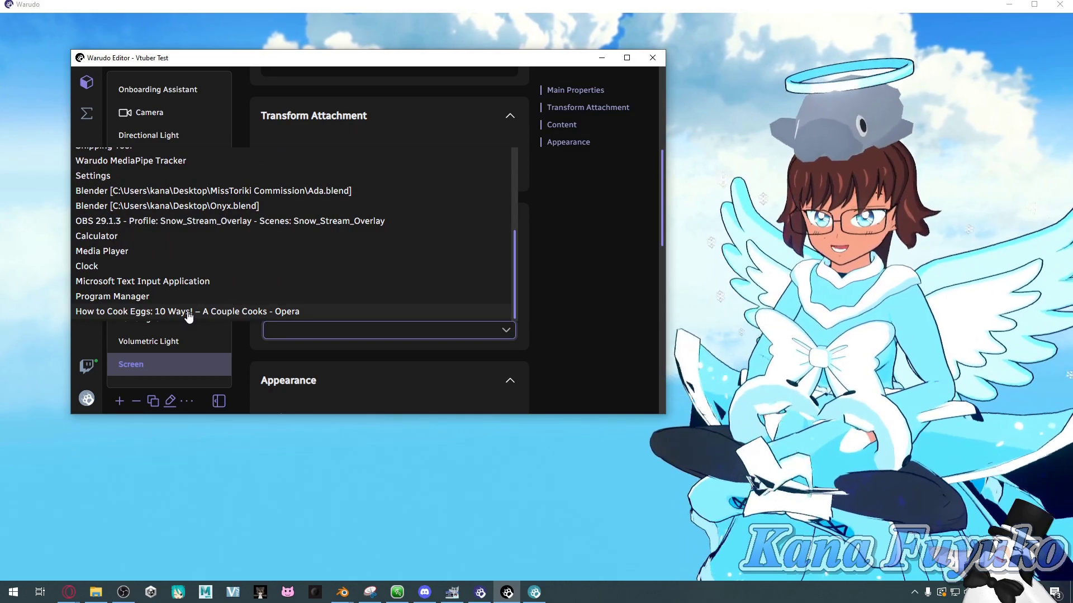
left_click(189, 312)
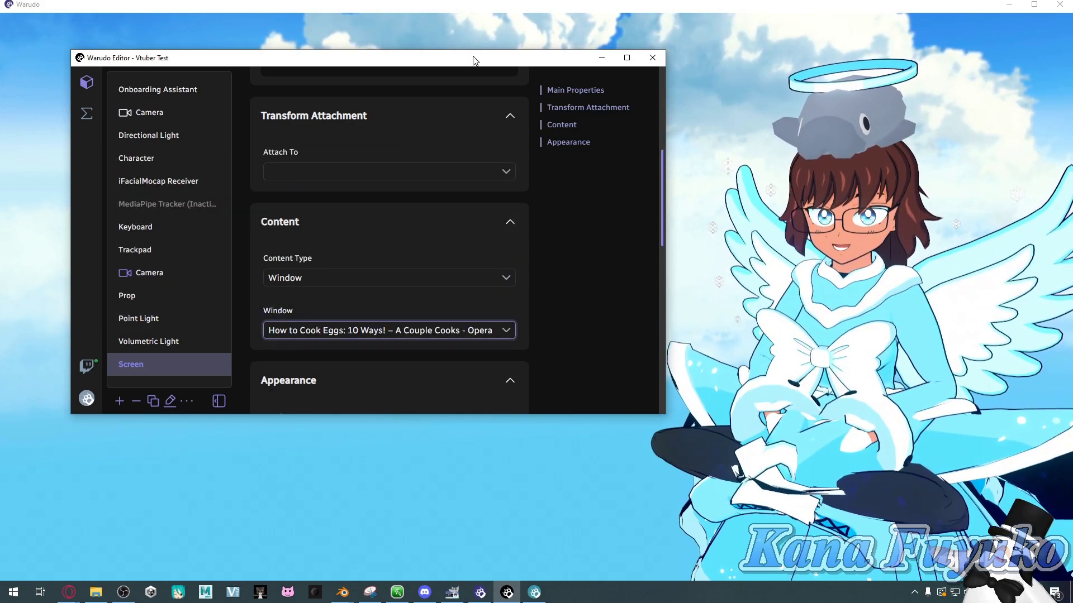
- Restore the How to Cook Eggs window in Opera and check its live capture on the screen in the scene
left_click_drag(495, 62, 454, 199)
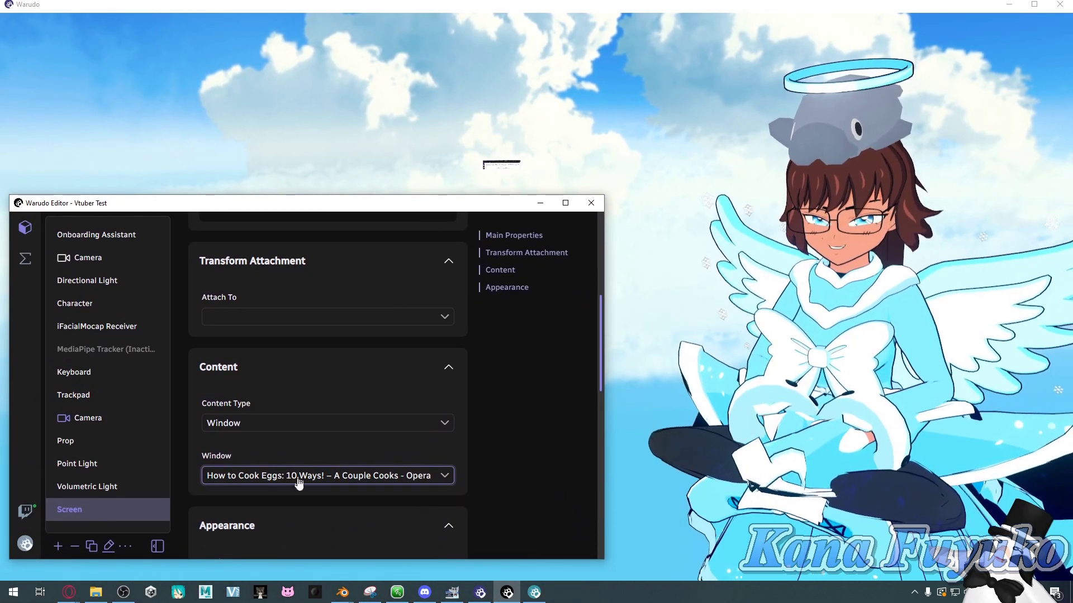
left_click(69, 592)
left_click(179, 528)
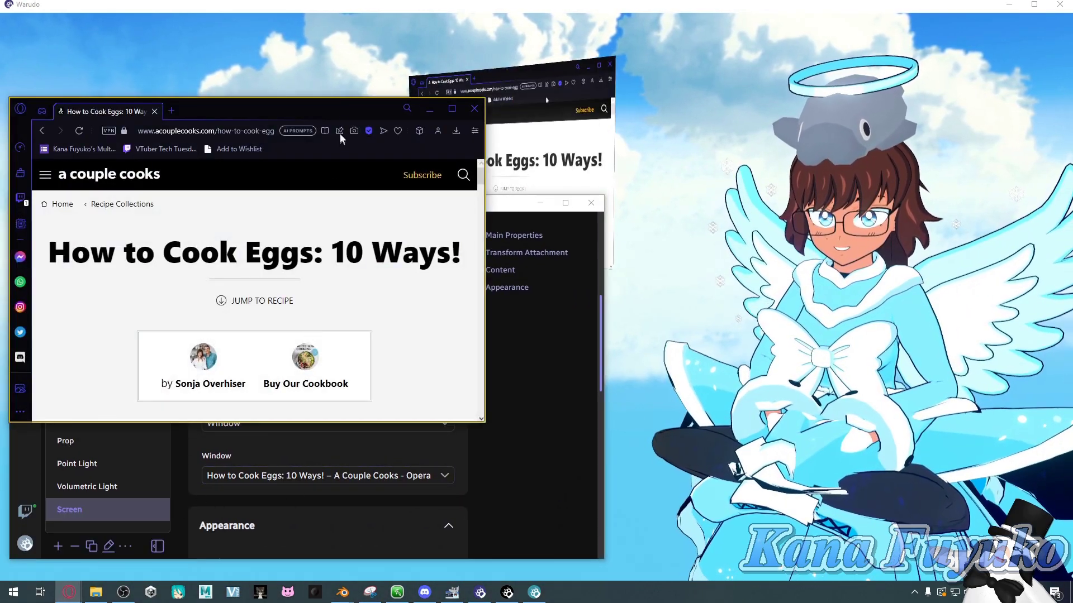
left_click_drag(347, 112, 339, 119)
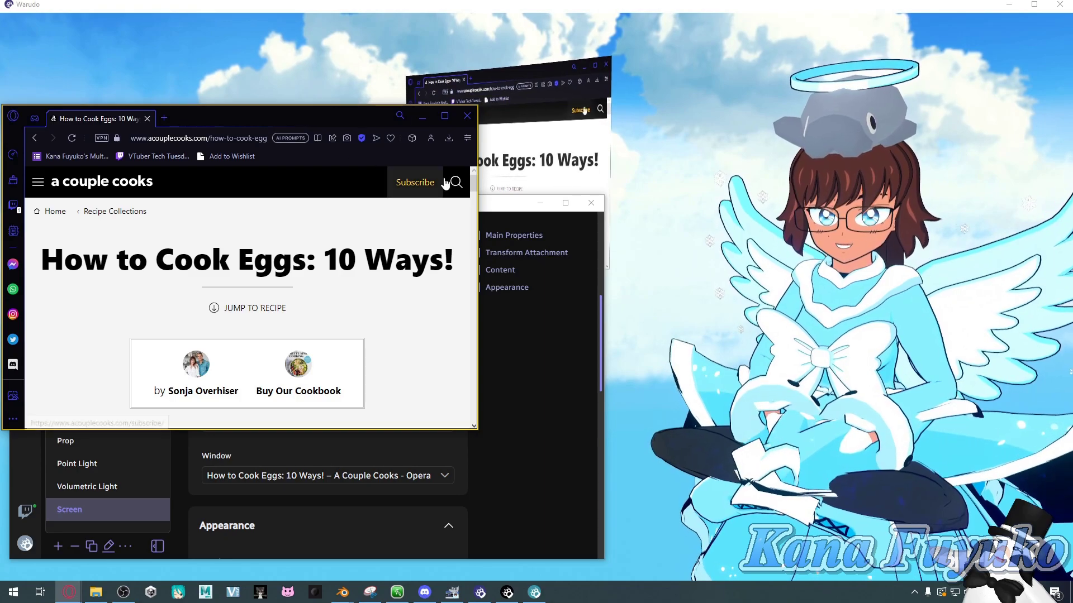
left_click(637, 266)
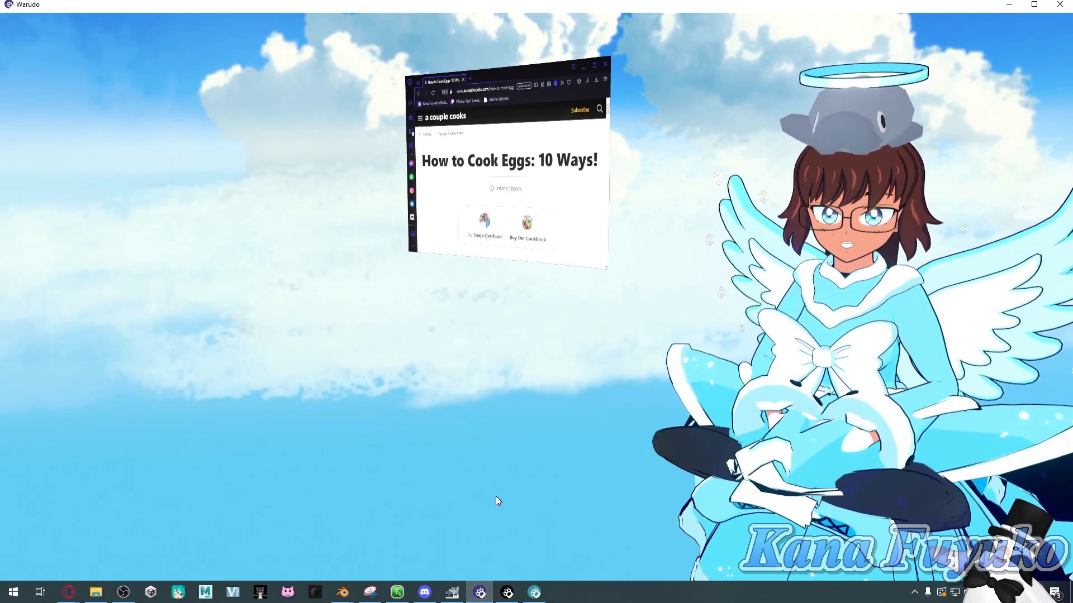
- Bend the screen more tightly by setting its bend radius to 1.24, checking the curve from above
left_click(508, 593)
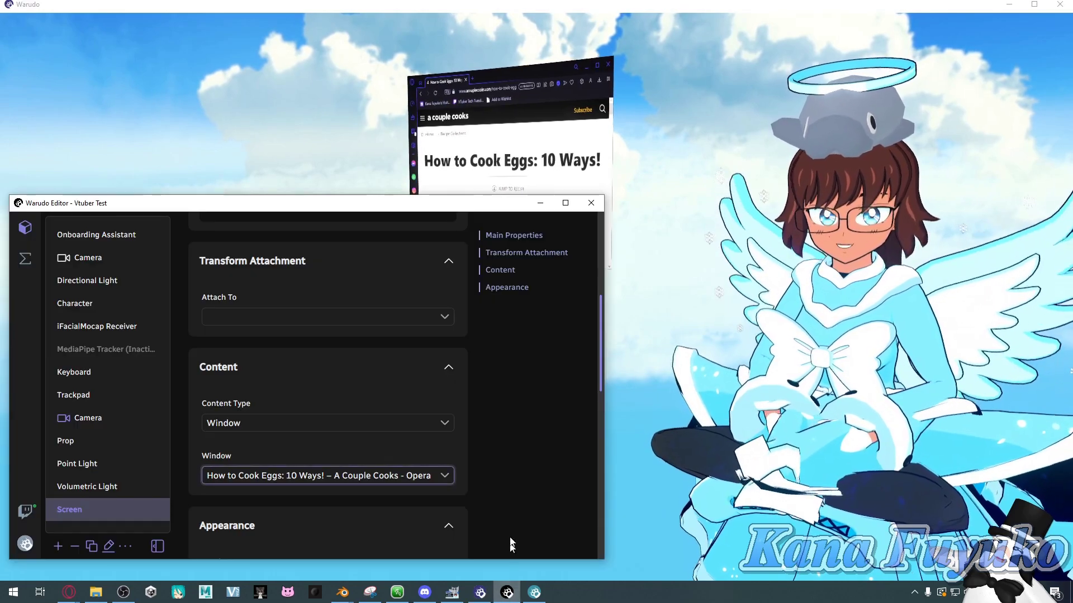
left_click_drag(477, 207, 489, 128)
scroll(437, 269, "down", 1)
scroll(428, 273, "up", 2)
scroll(370, 301, "down", 6)
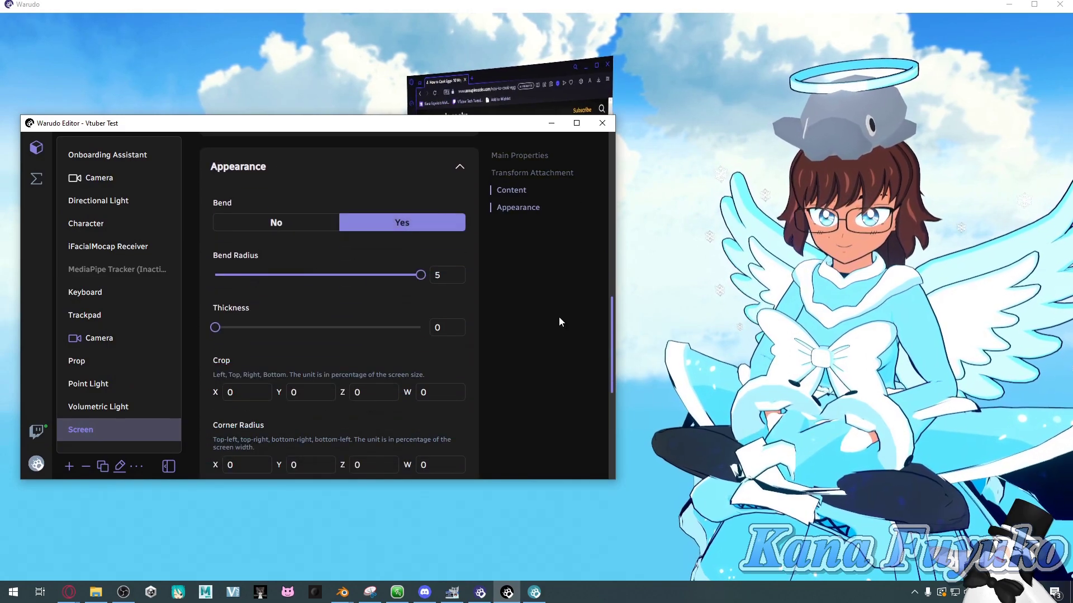
left_click_drag(682, 223, 742, 314)
left_click_drag(614, 257, 404, 512)
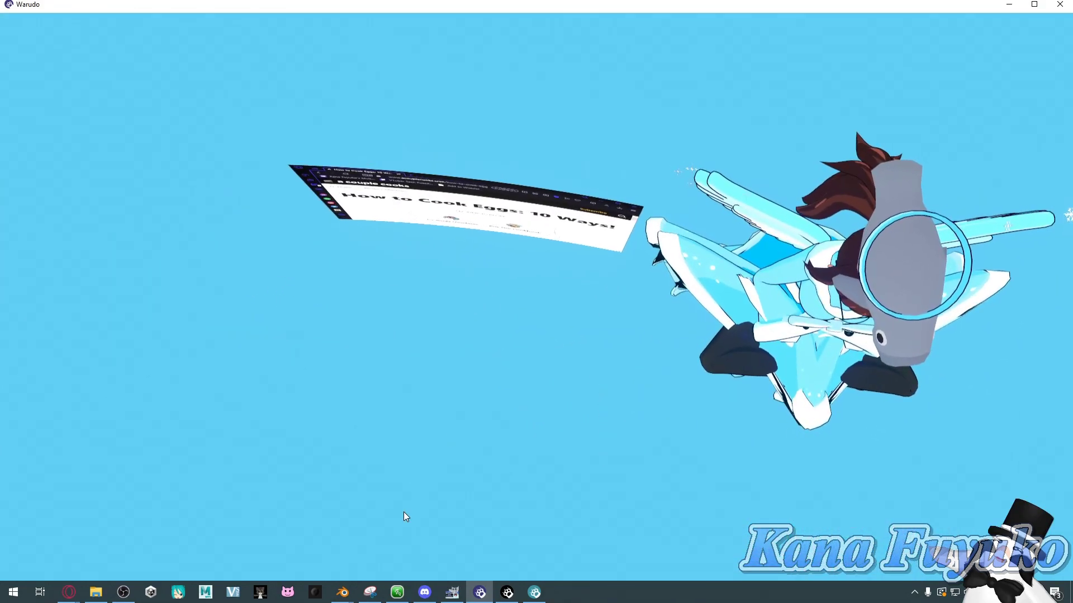
left_click(507, 592)
left_click_drag(322, 133, 954, 112)
left_click_drag(1050, 258, 893, 285)
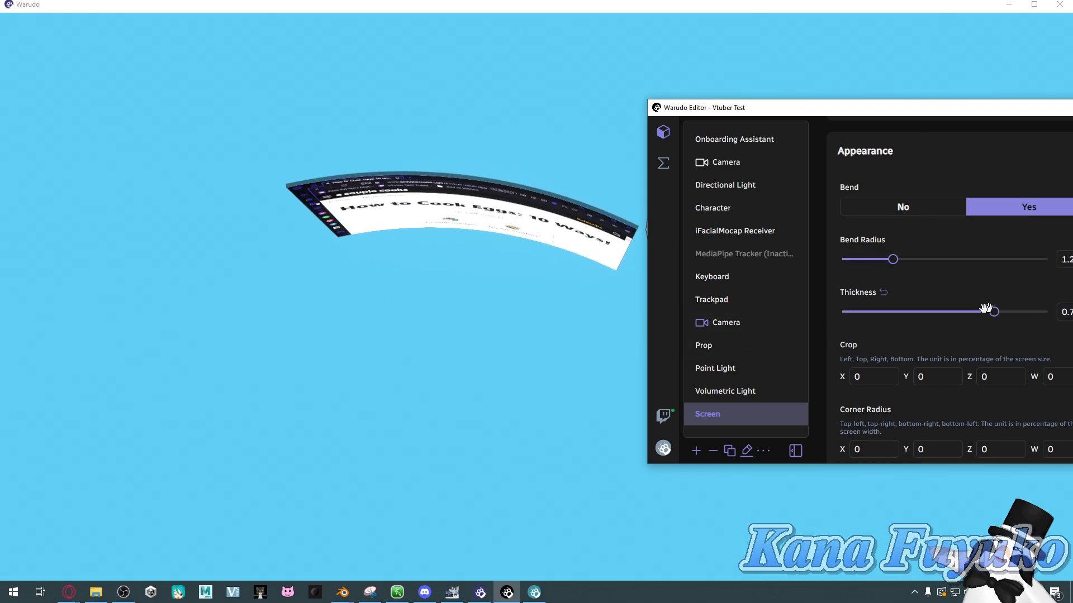
- Try a higher thickness on the screen and check its look from above and from the front
left_click_drag(985, 308, 1025, 311)
left_click_drag(794, 111, 66, 153)
left_click(611, 299)
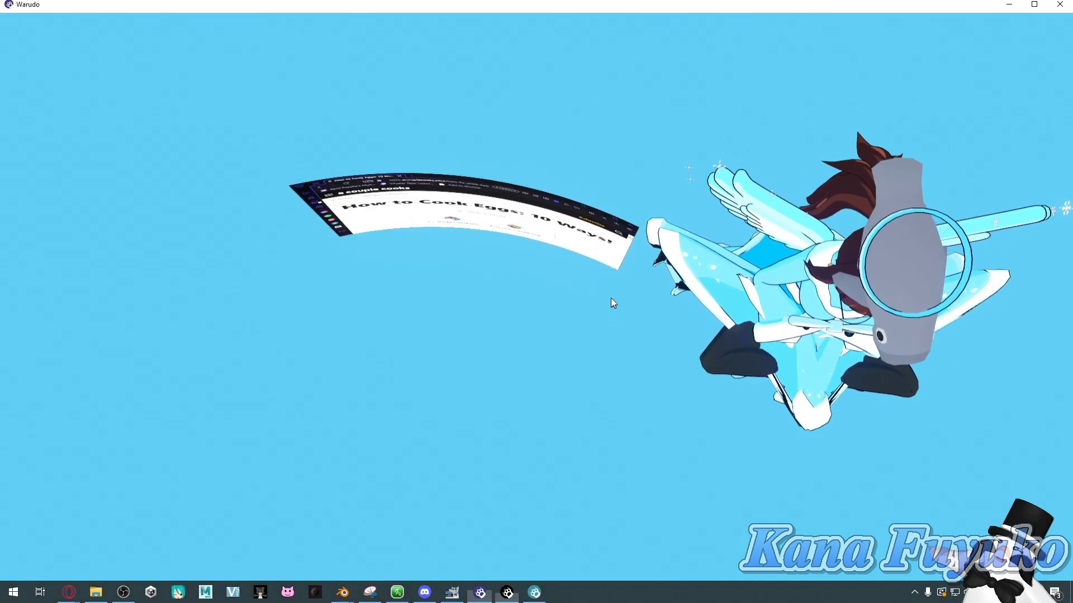
mouse_move(611, 299)
left_mouse_down()
mouse_move(580, 205)
mouse_move(613, 279)
mouse_move(603, 289)
left_mouse_up()
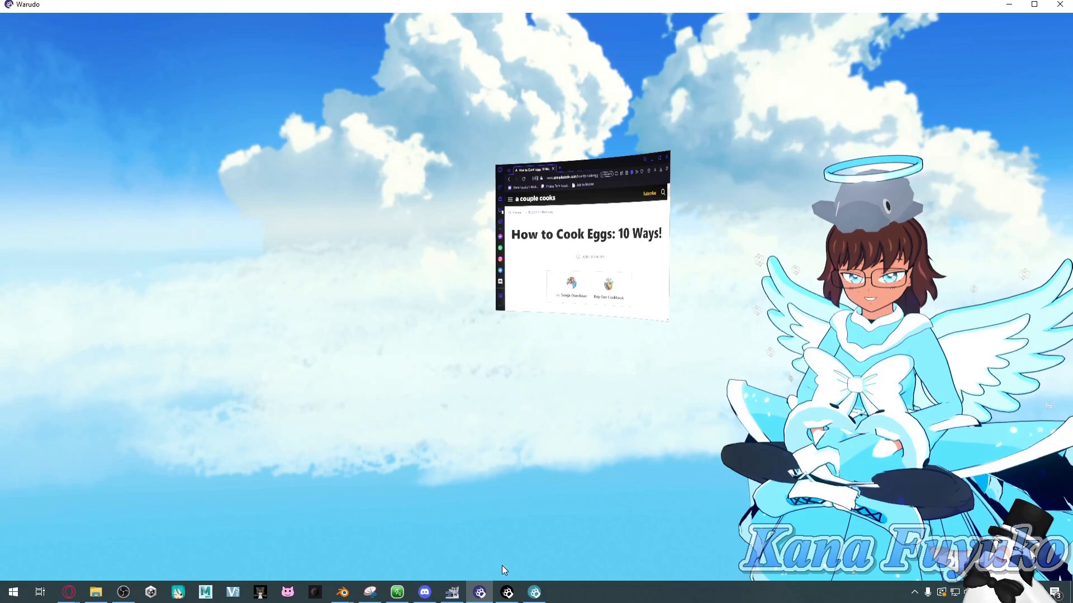
- Crop the screen's content by 0.05 on the left and 0.19 at the top to hide the browser's sidebar and toolbar
left_click(507, 592)
scroll(221, 352, "down", 2)
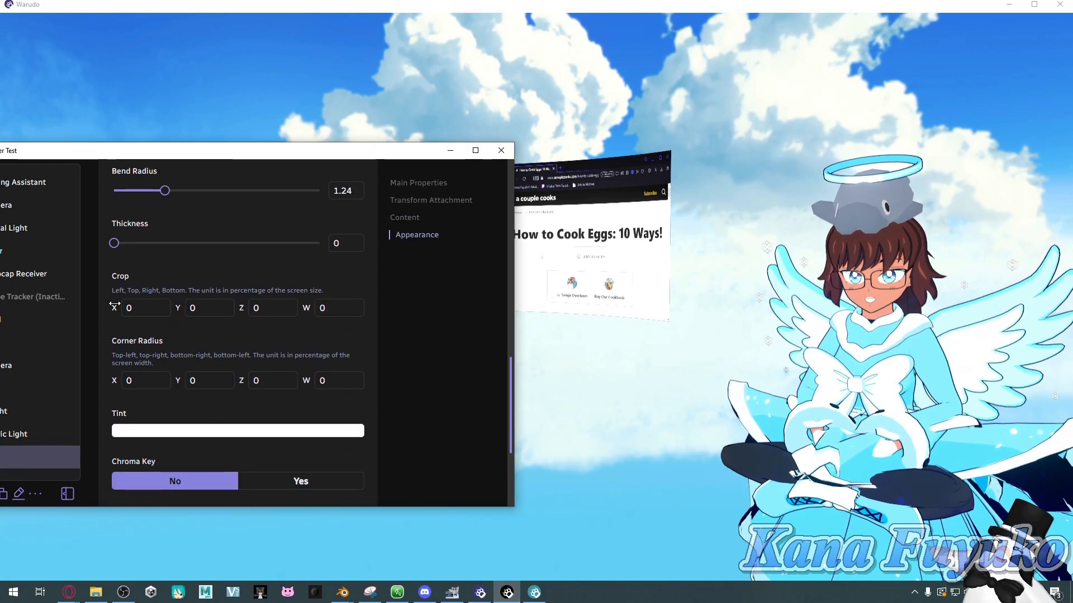
left_click_drag(114, 308, 98, 307)
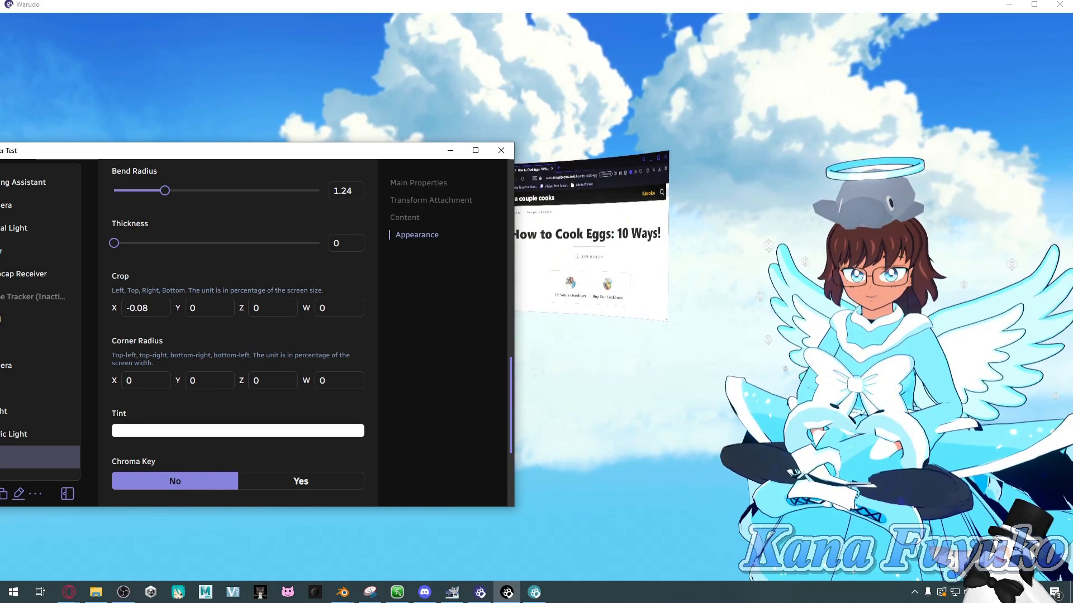
mouse_move(71, 308)
left_mouse_down()
mouse_move(89, 308)
mouse_move(61, 308)
left_mouse_up()
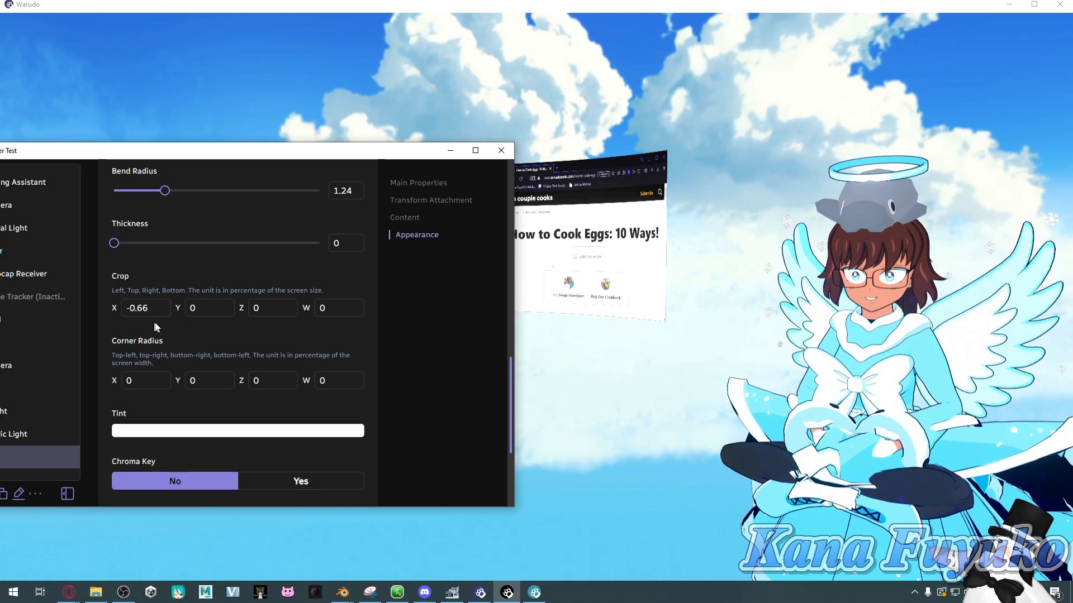
left_click_drag(151, 308, 114, 310)
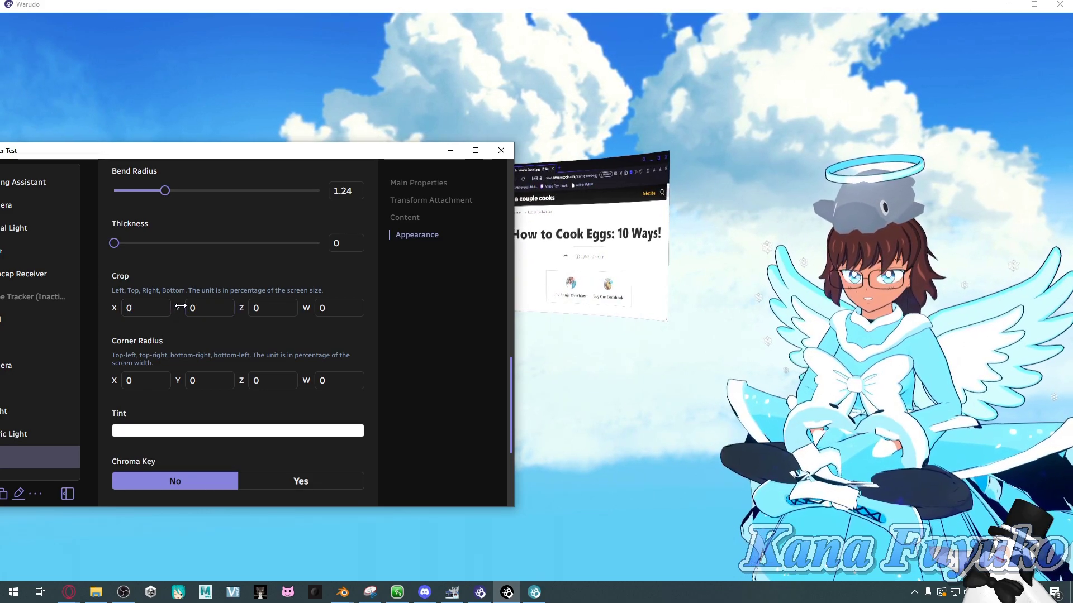
left_click_drag(178, 308, 176, 308)
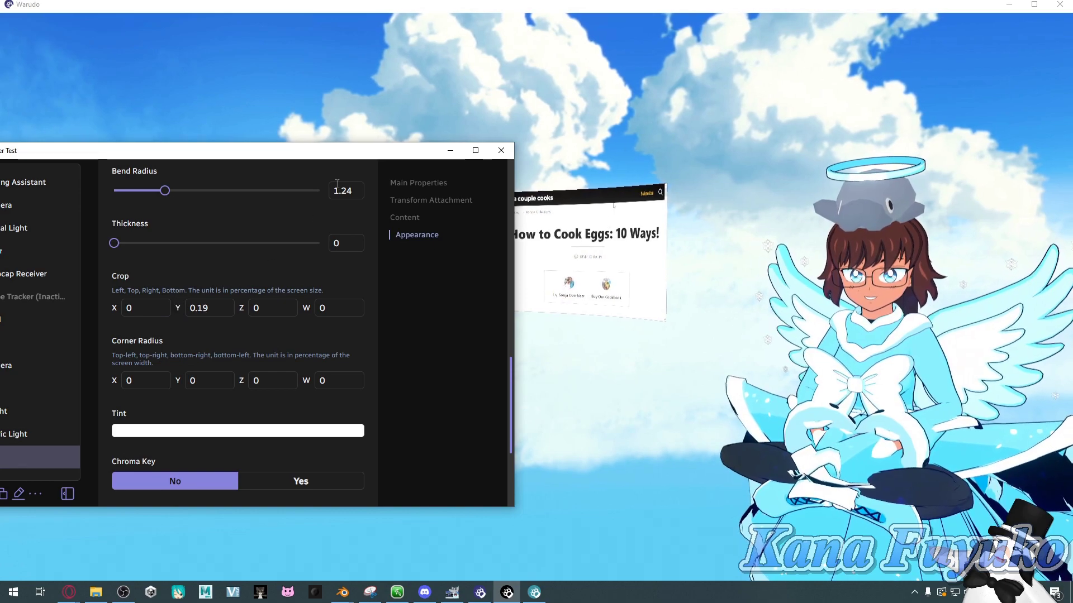
left_click_drag(349, 144, 297, 147)
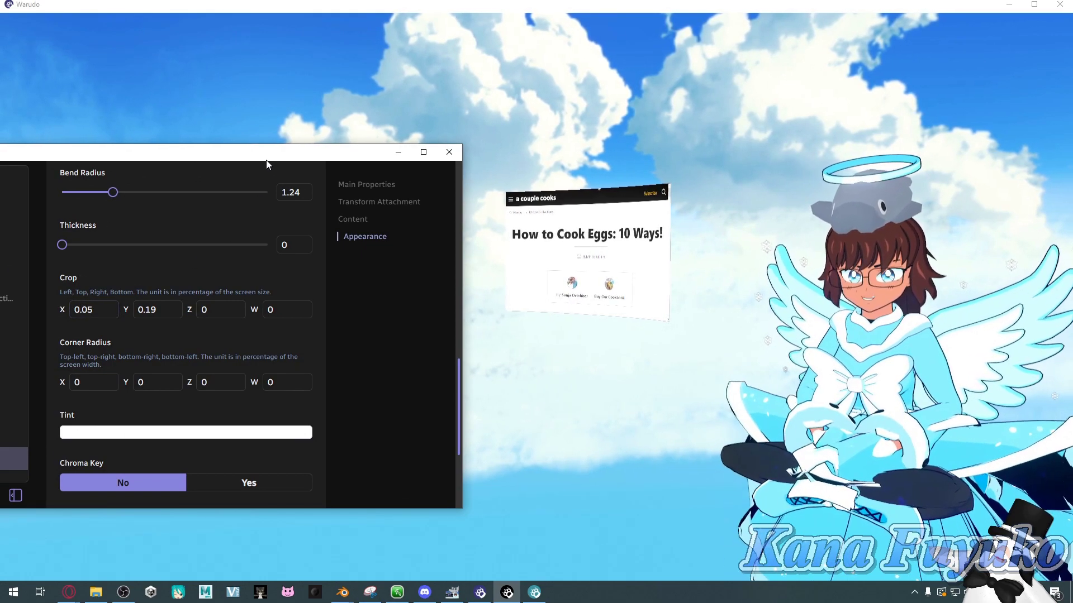
- Try a top-left corner radius of 1.11 on the screen
left_click_drag(266, 159, 307, 76)
scroll(129, 240, "down", 2)
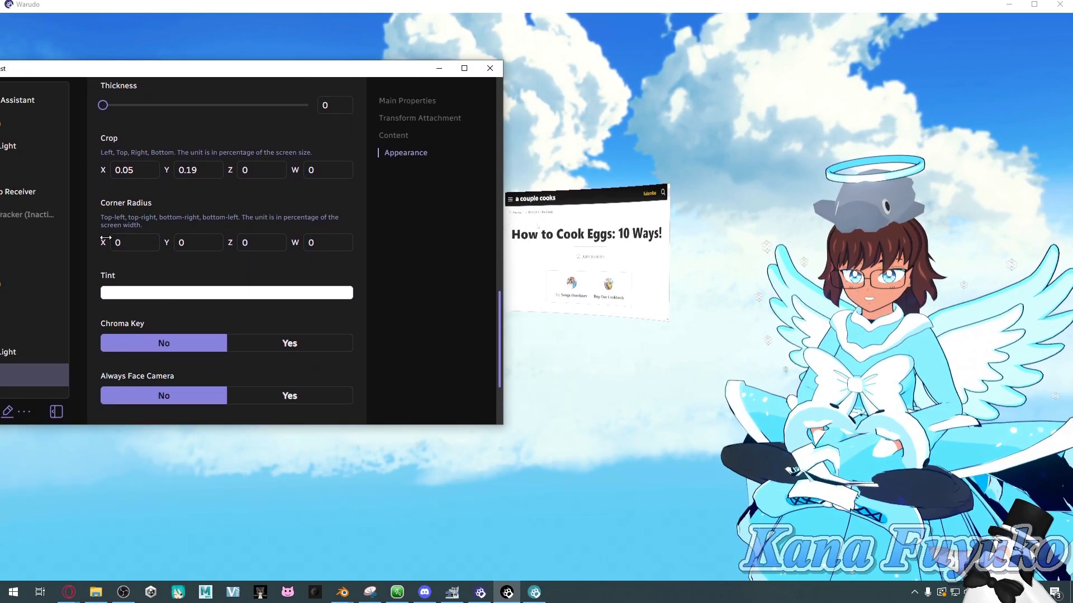
mouse_move(105, 241)
left_mouse_down()
mouse_move(139, 242)
mouse_move(120, 241)
left_mouse_up()
left_click(548, 199)
left_click_drag(548, 195, 525, 199)
left_click(507, 592)
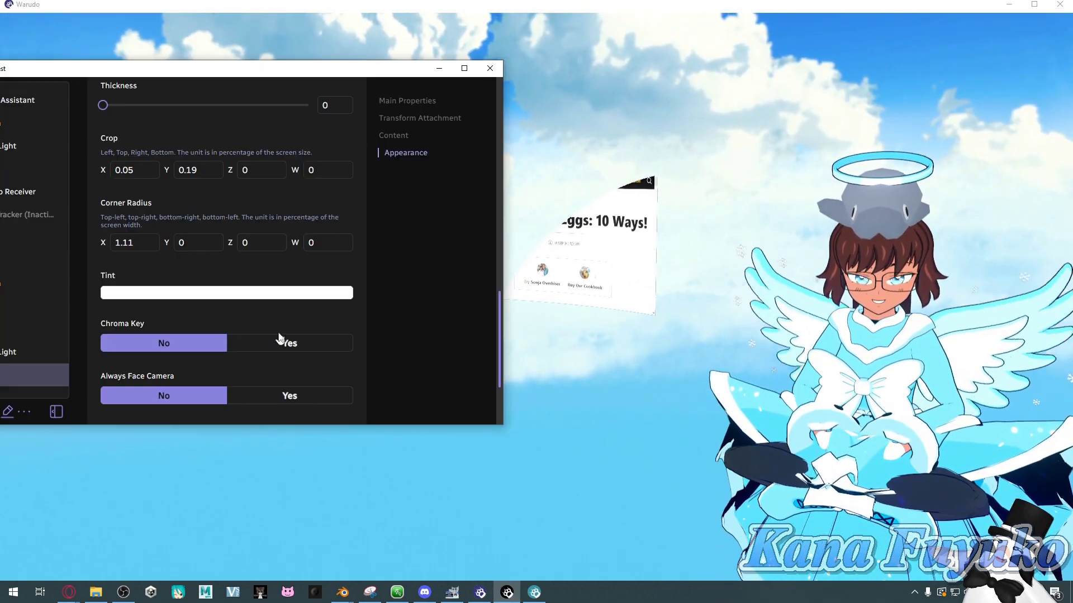
- Reset the screen's top-left corner radius to 0
double_click(131, 243)
type("0")
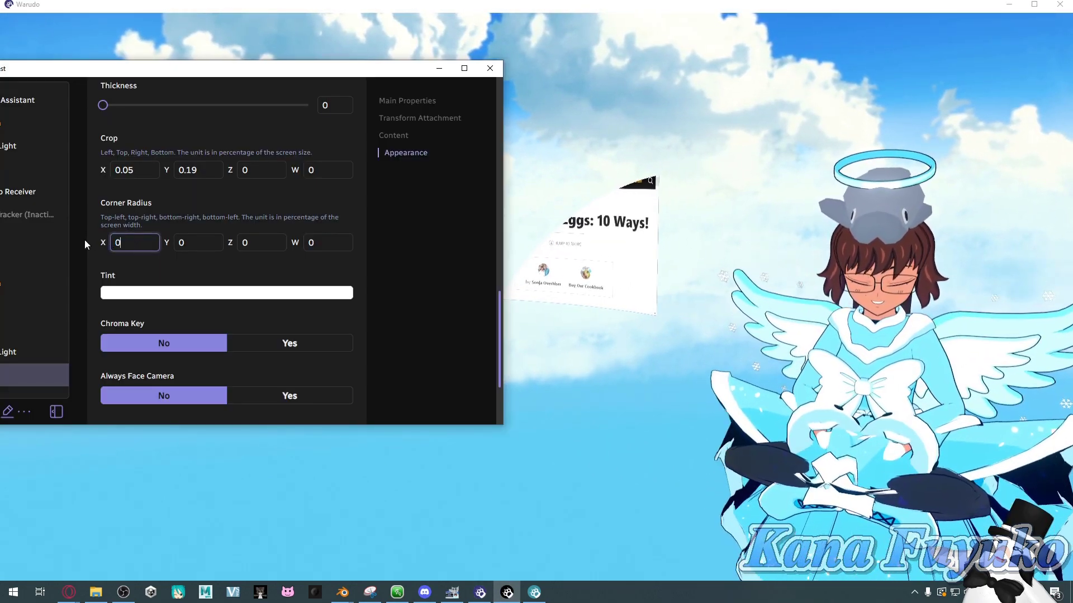
scroll(156, 282, "up", 1)
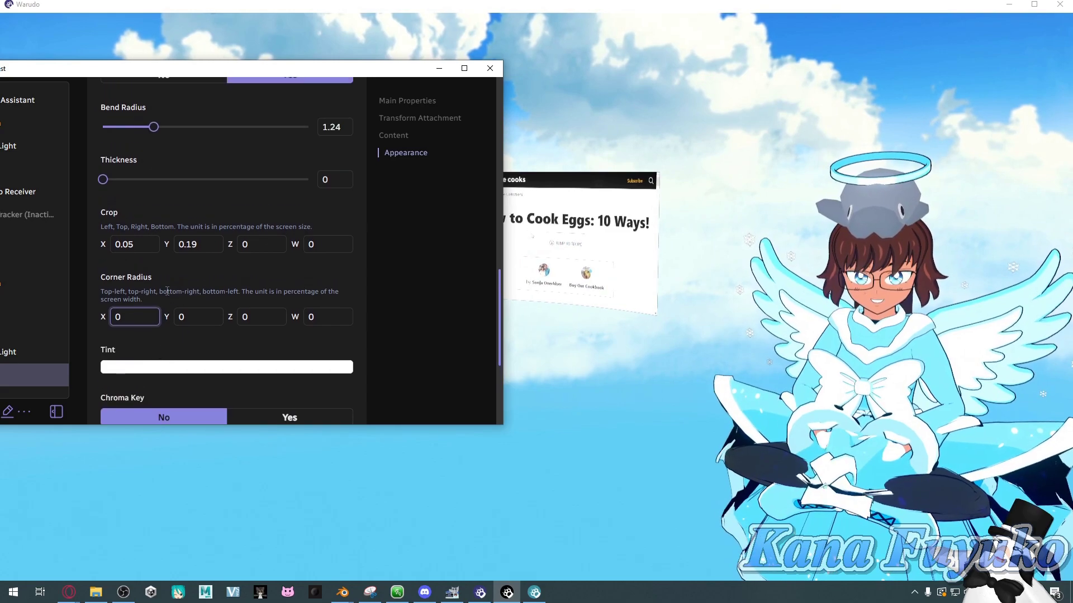
scroll(168, 304, "down", 3)
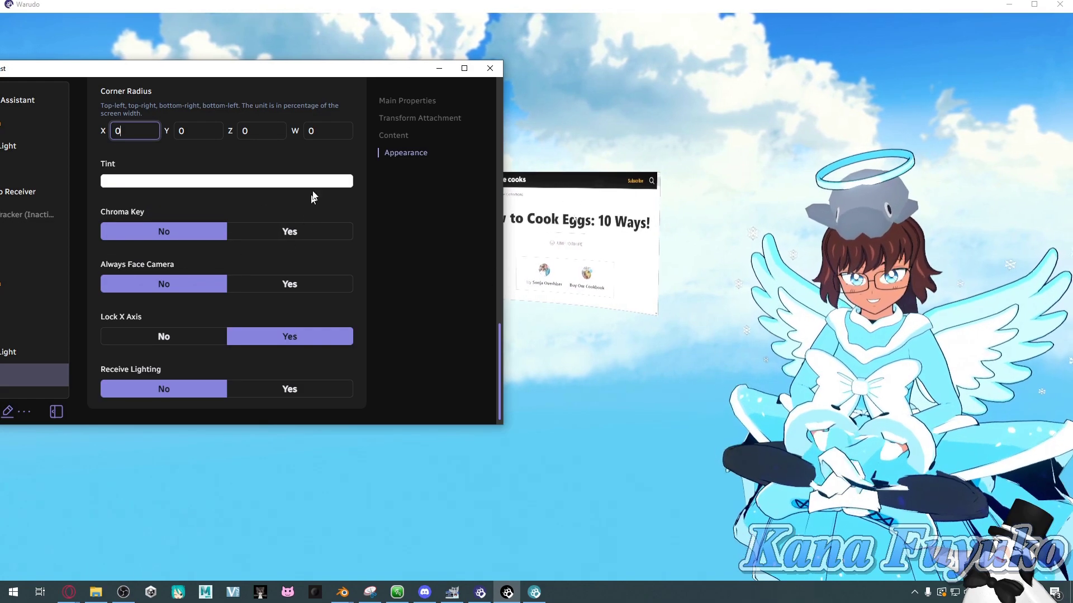
- Try Always Face Camera on the screen, check it from another camera angle, and turn the option off again
left_click(220, 284)
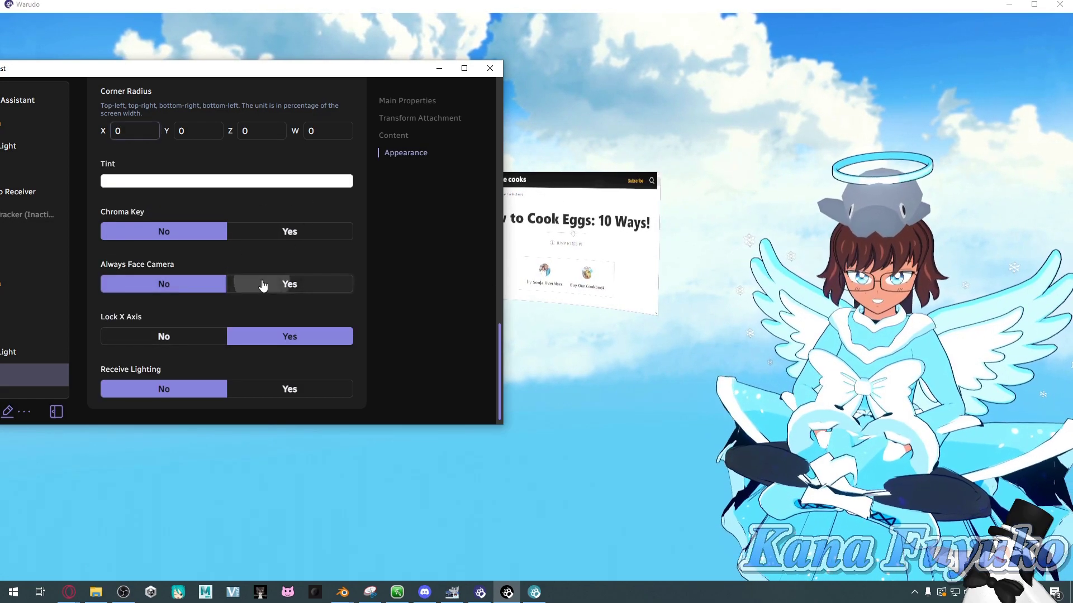
left_click_drag(682, 347, 663, 334)
left_click(502, 591)
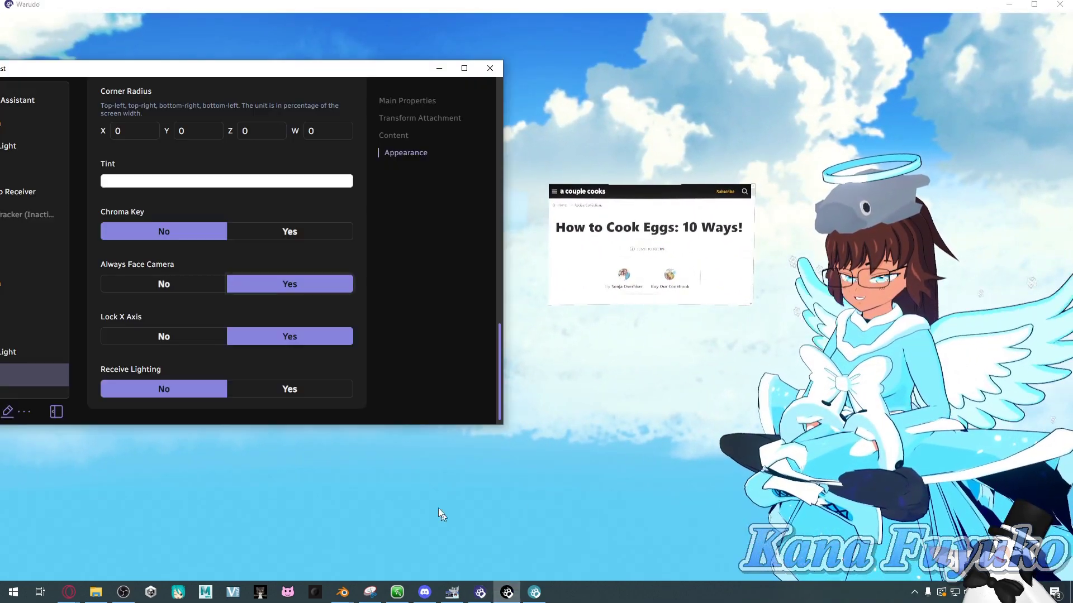
left_click(179, 288)
- Try the screen with Lock X Axis off and with Receive Lighting on, restoring each option after its trial
left_click(168, 345)
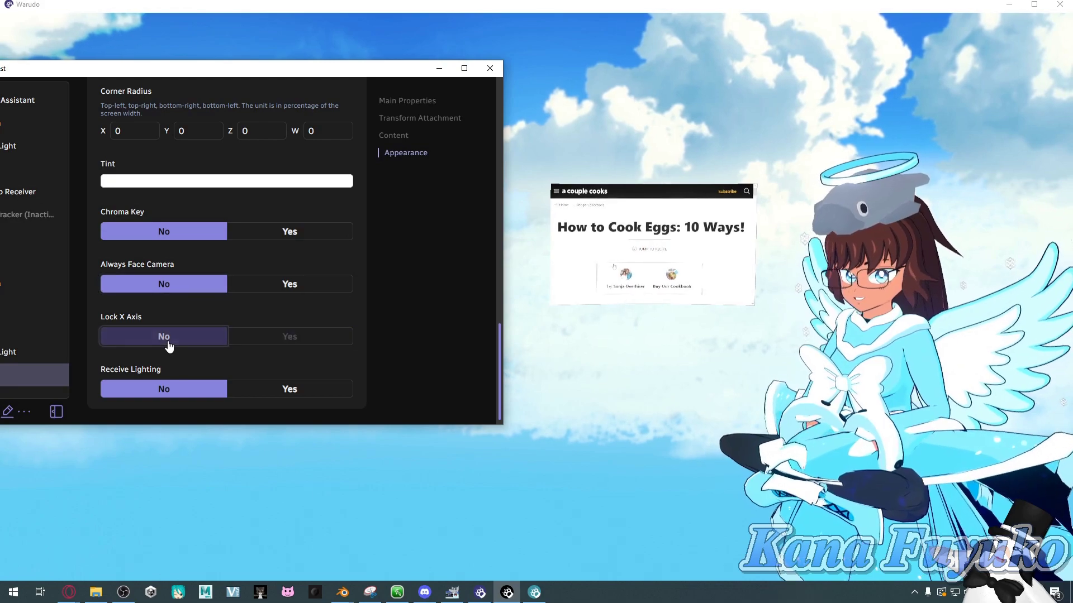
left_click(268, 335)
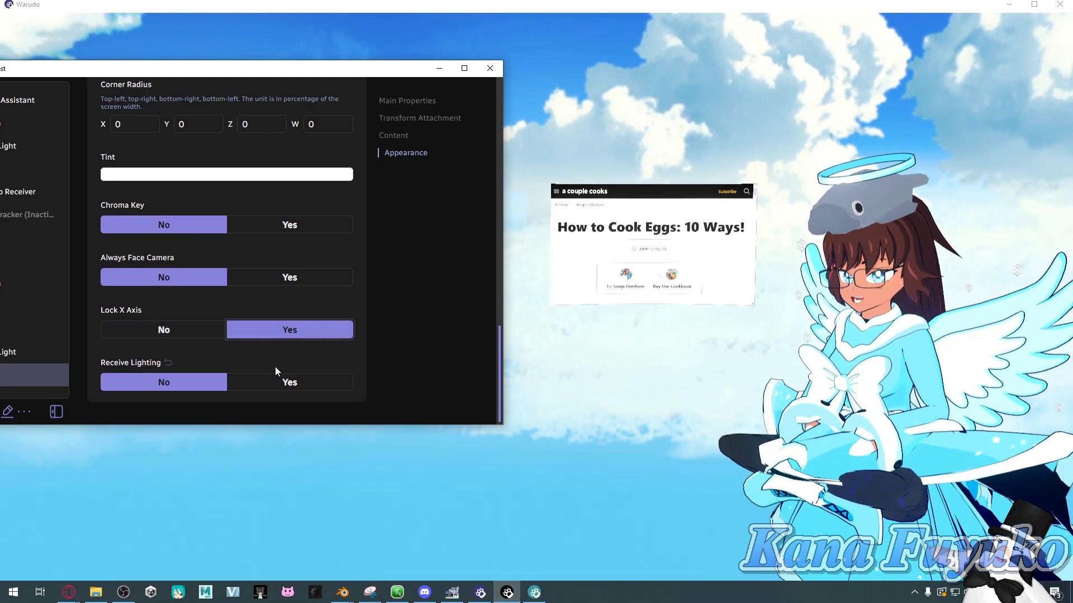
left_click(280, 384)
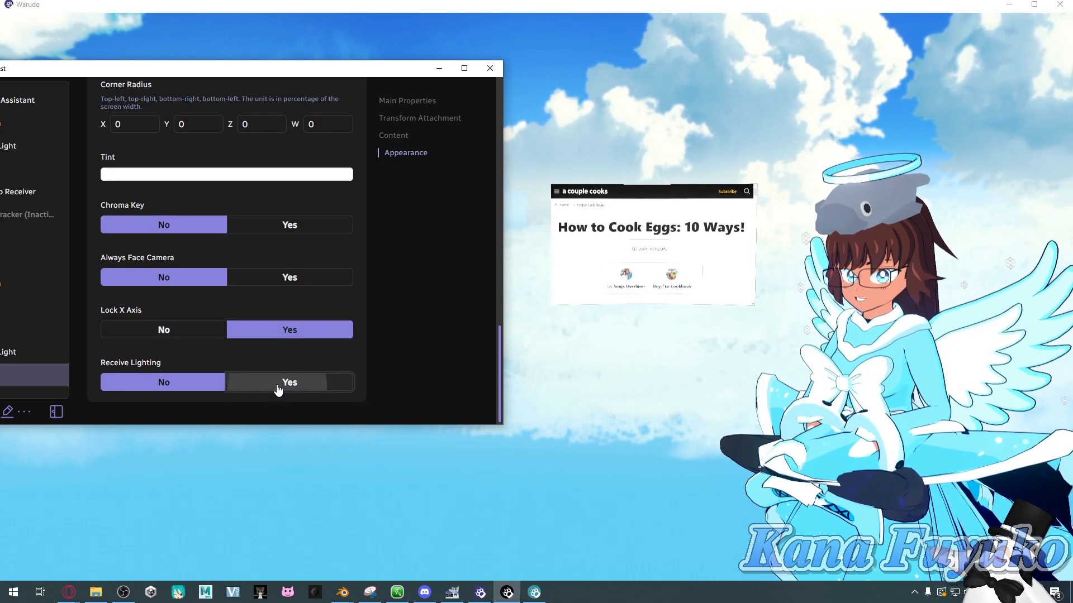
left_click(175, 385)
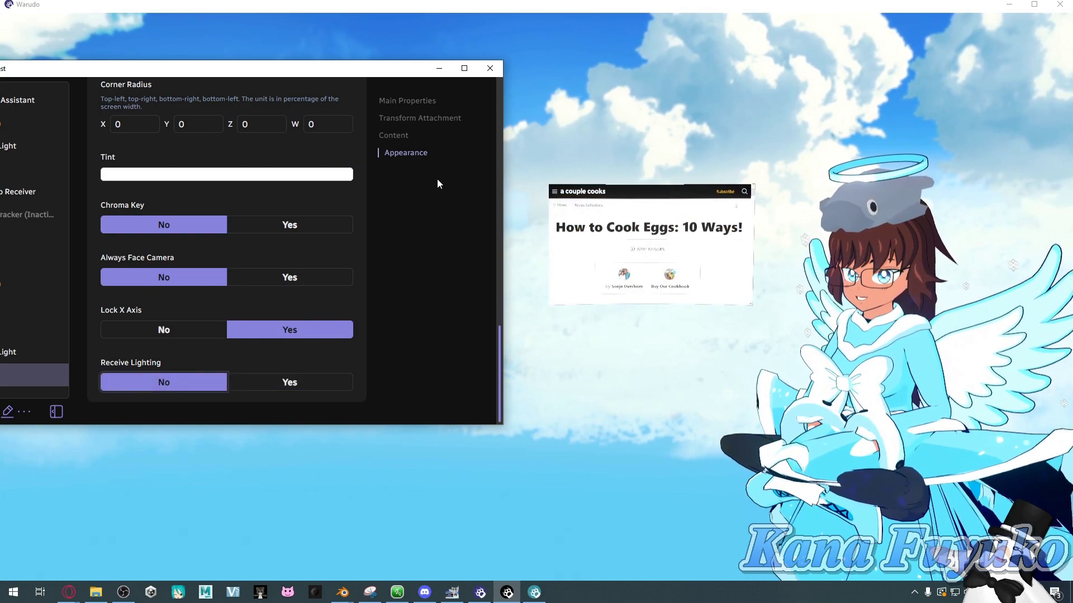
- Scale the screen uniformly to 1.91, then unlink the scale axes and stretch only its Y scale to 2.9
left_click(411, 101)
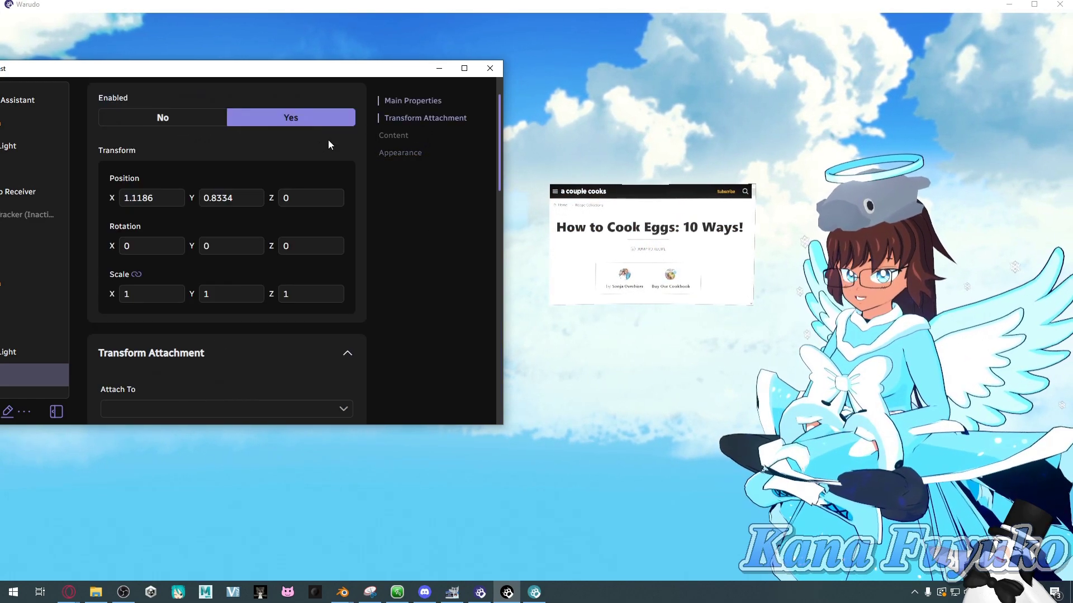
left_click_drag(112, 294, 162, 294)
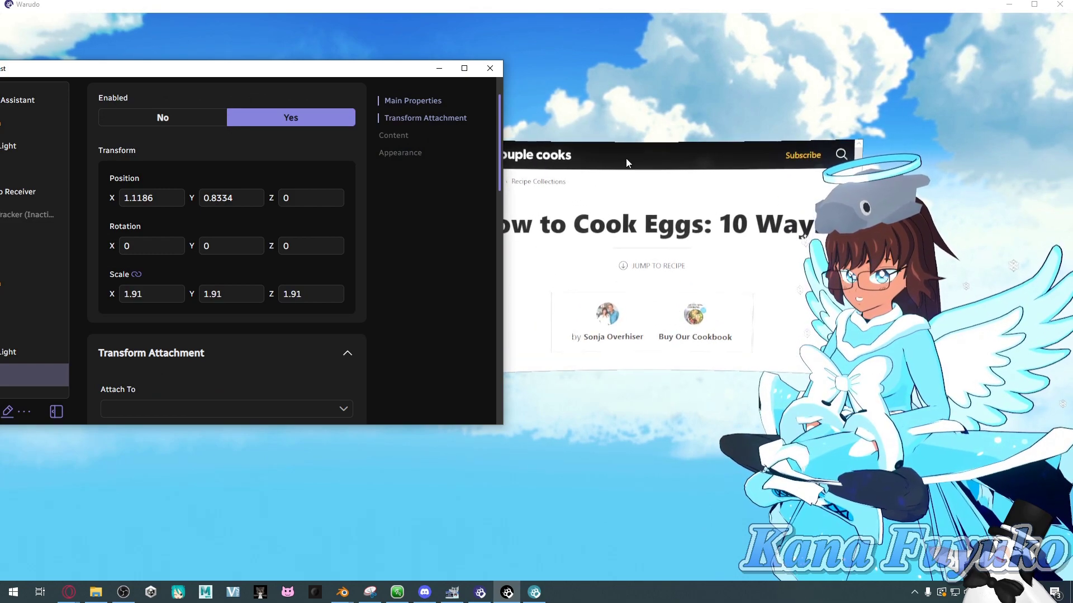
left_click(136, 275)
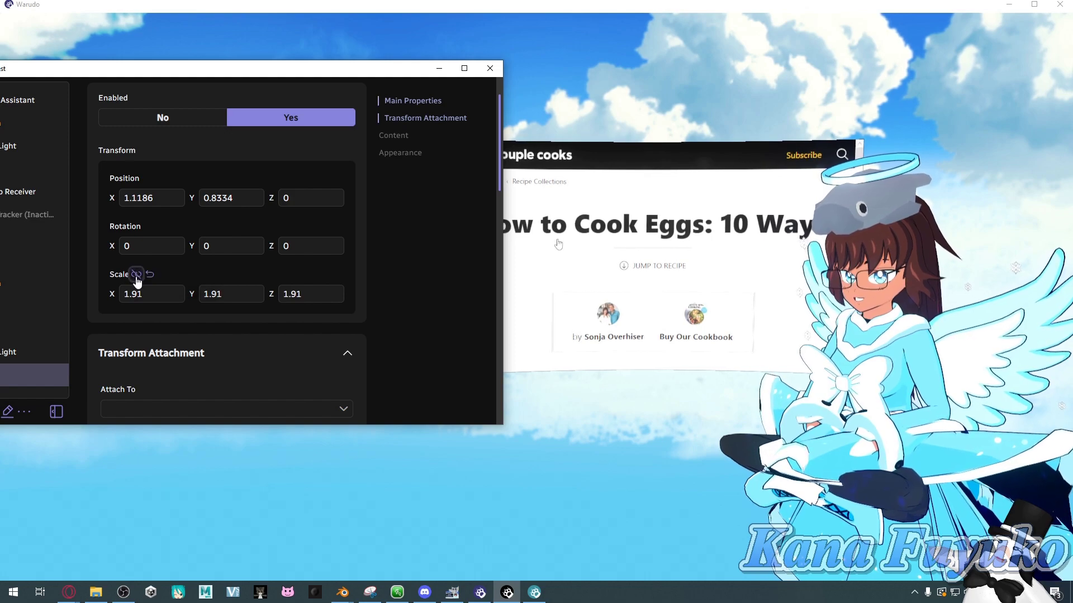
left_click_drag(193, 293, 226, 292)
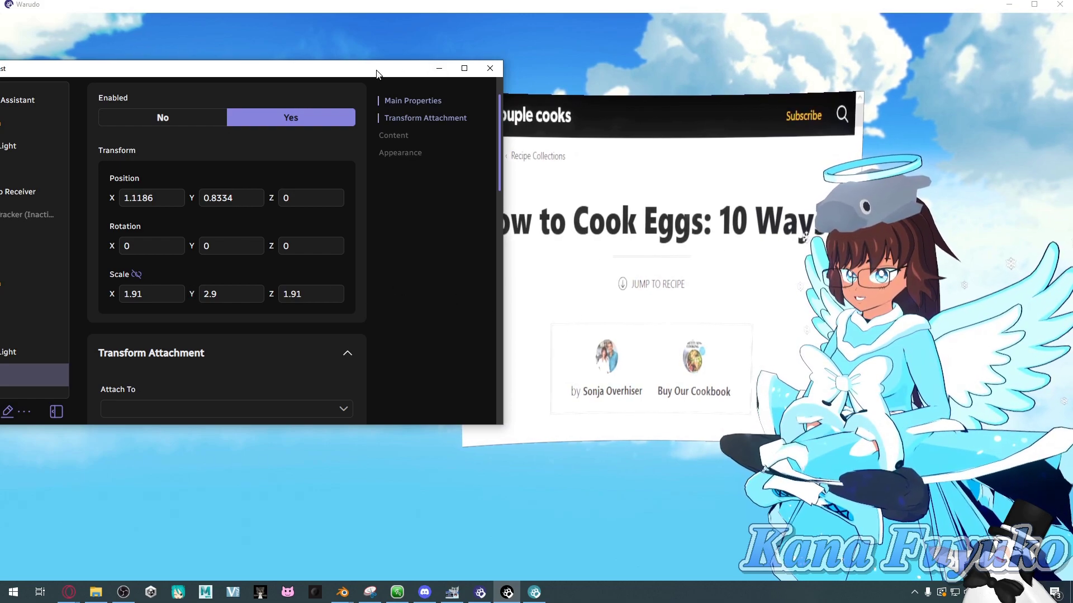
- Minimize the editor, switch to the browser window with the egg recipe page, and scroll down it to check the screen's live capture
left_click_drag(377, 76, 472, 100)
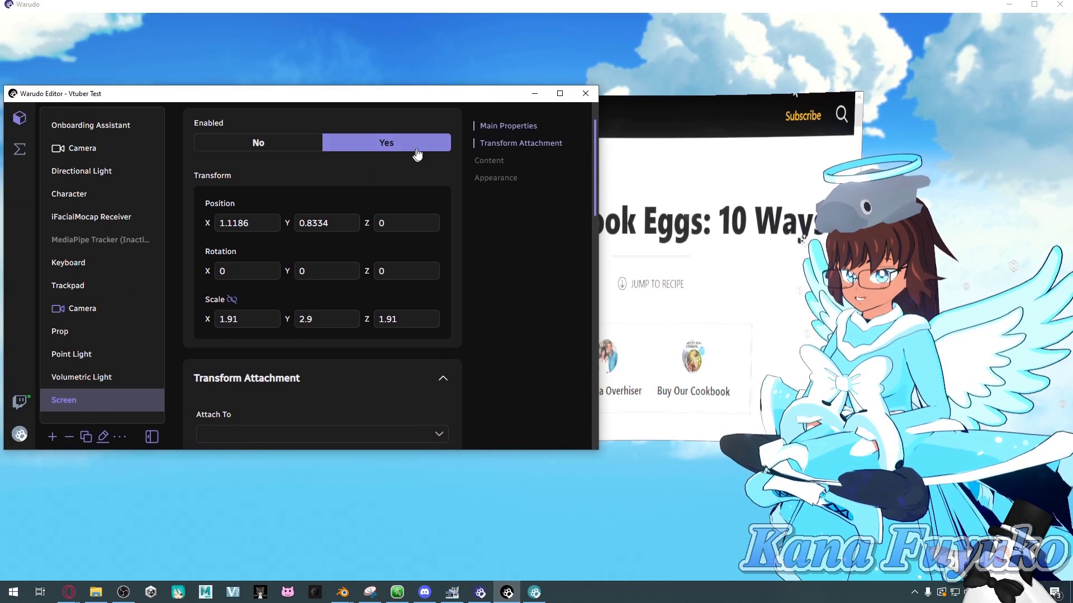
left_click(534, 94)
mouse_move(69, 592)
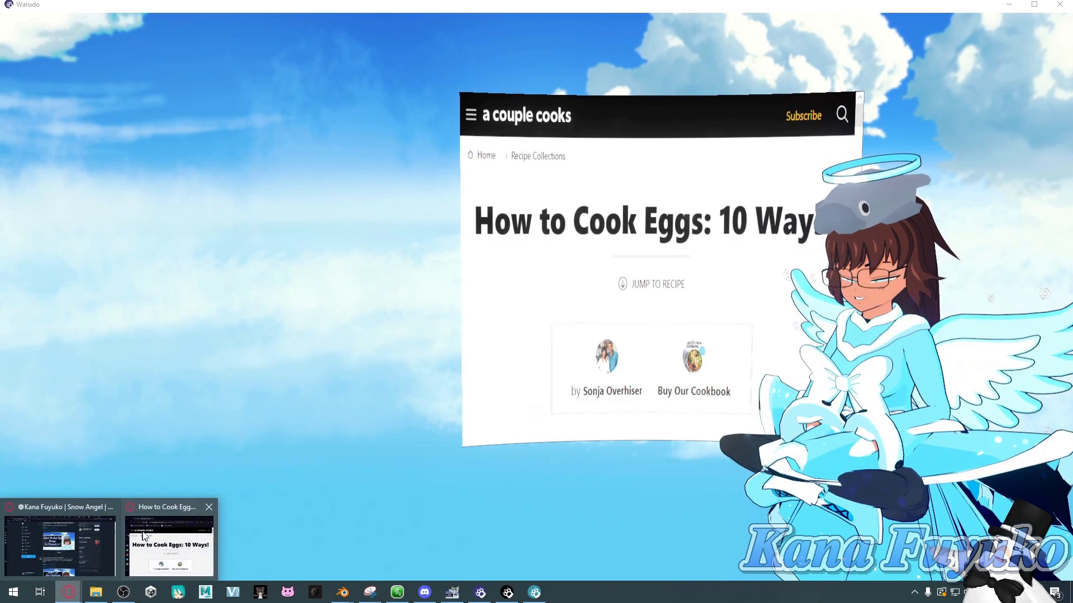
left_click(168, 544)
scroll(258, 309, "down", 5)
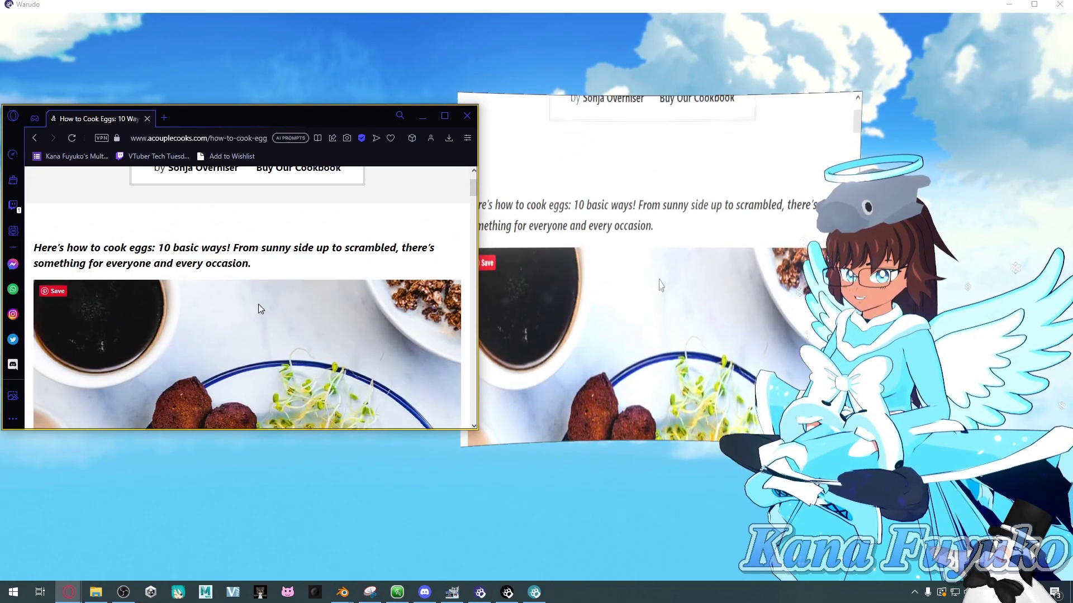
scroll(258, 309, "down", 5)
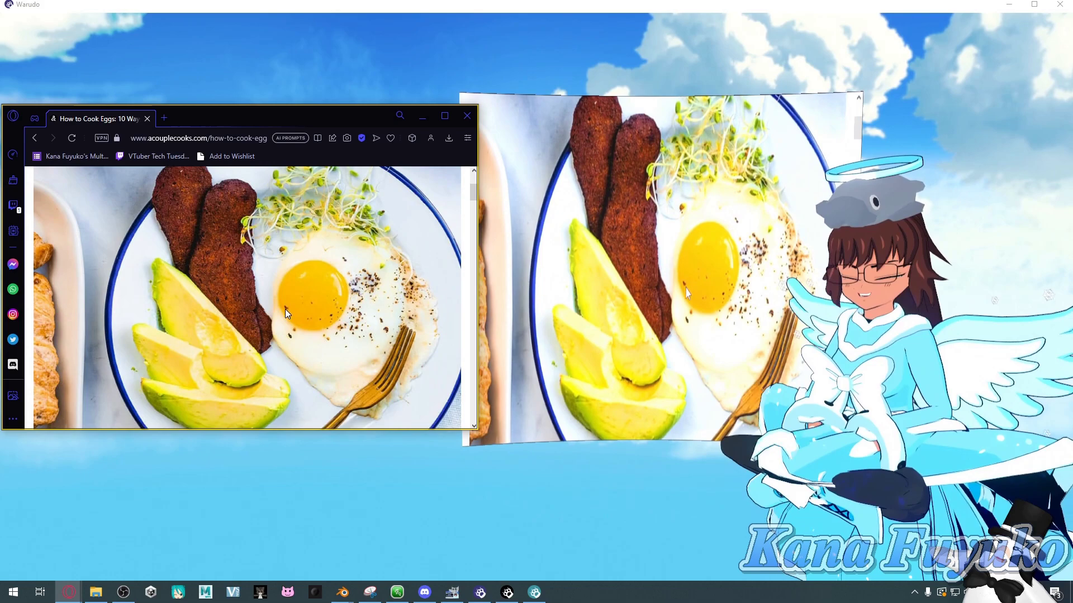